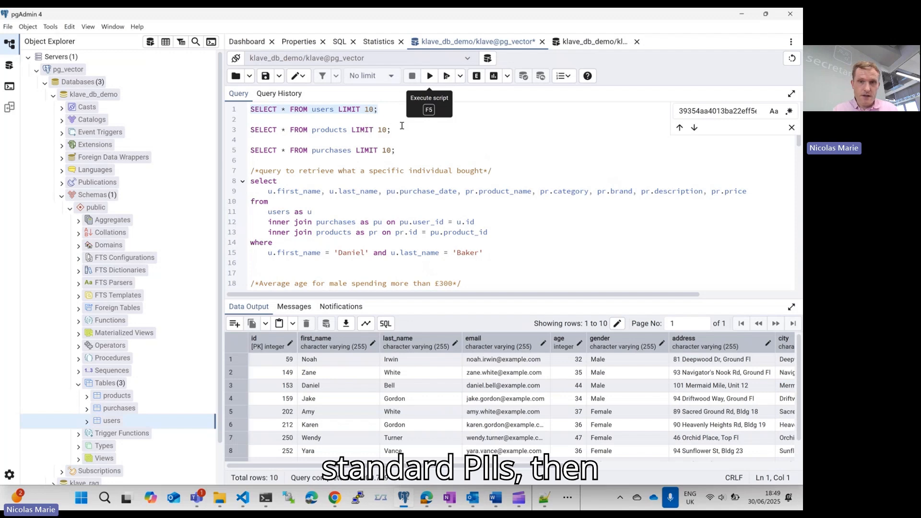
Step: Run the script's SELECT queries limited to 10 rows, first on the products table and then on the purchases table
click(402, 126)
key(shift+Home)
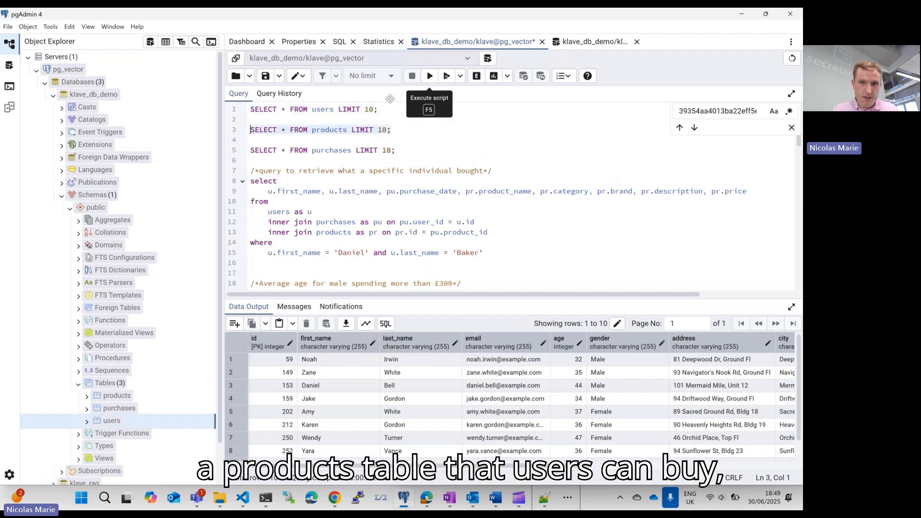
click(429, 76)
click(408, 150)
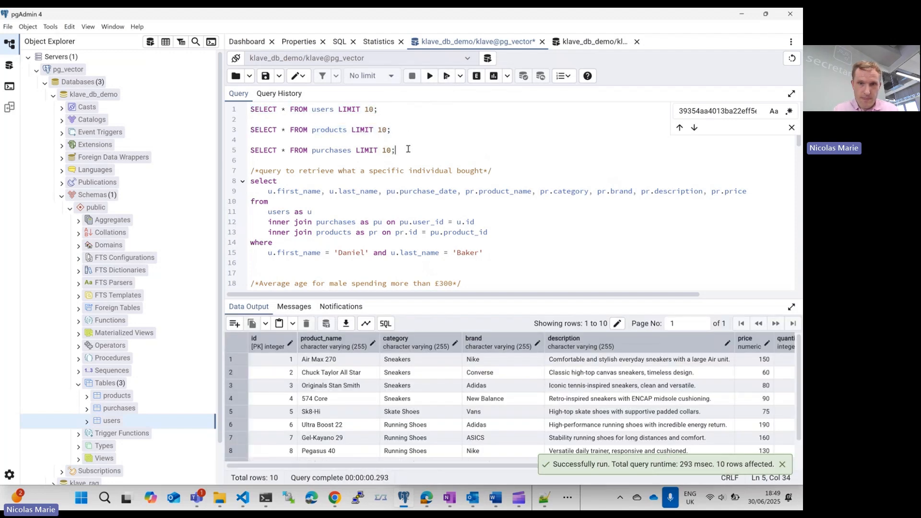
drag(407, 150, 246, 151)
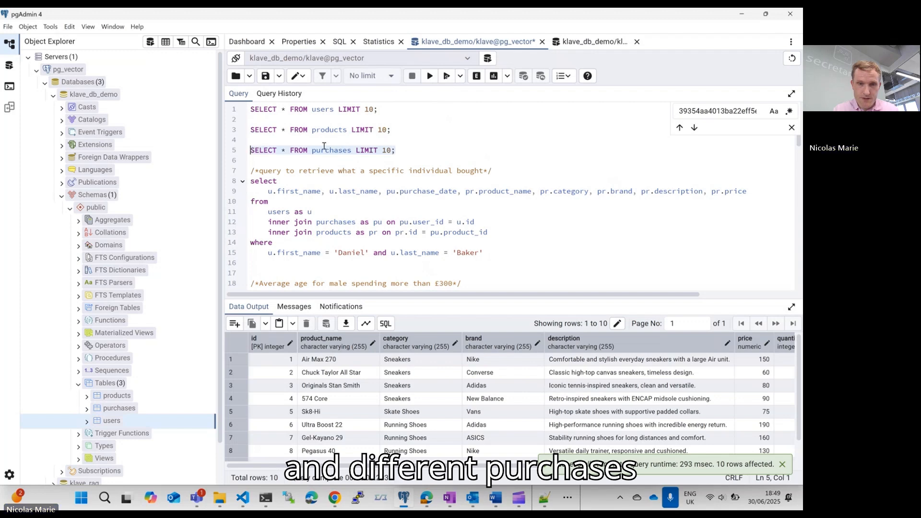
click(431, 80)
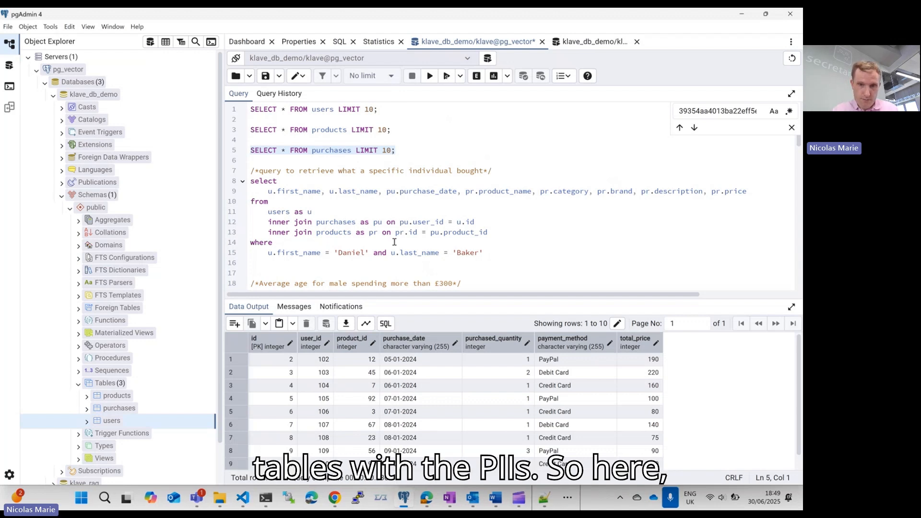
Step: Run the joined query that retrieves what a specific individual bought
drag(484, 253, 250, 186)
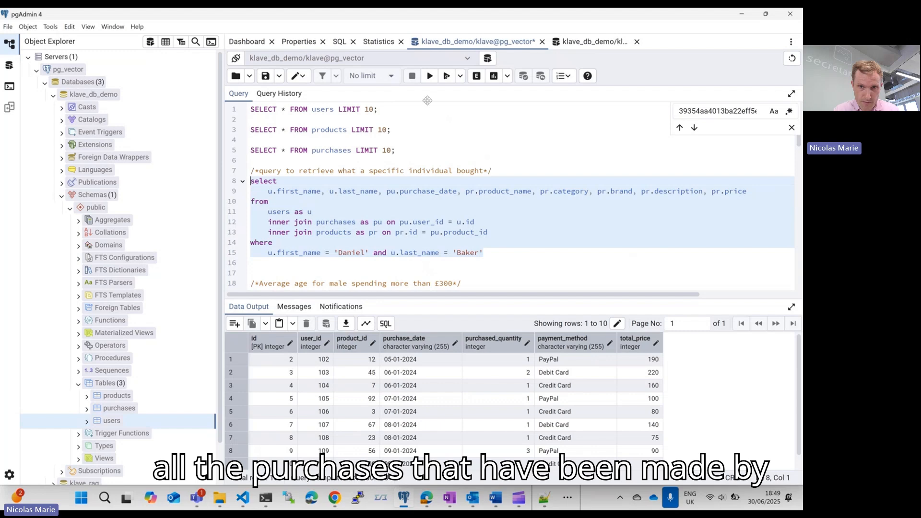
click(430, 76)
Step: Run the average-age queries for male and then female users spending more than £300
scroll(483, 206, down, 3)
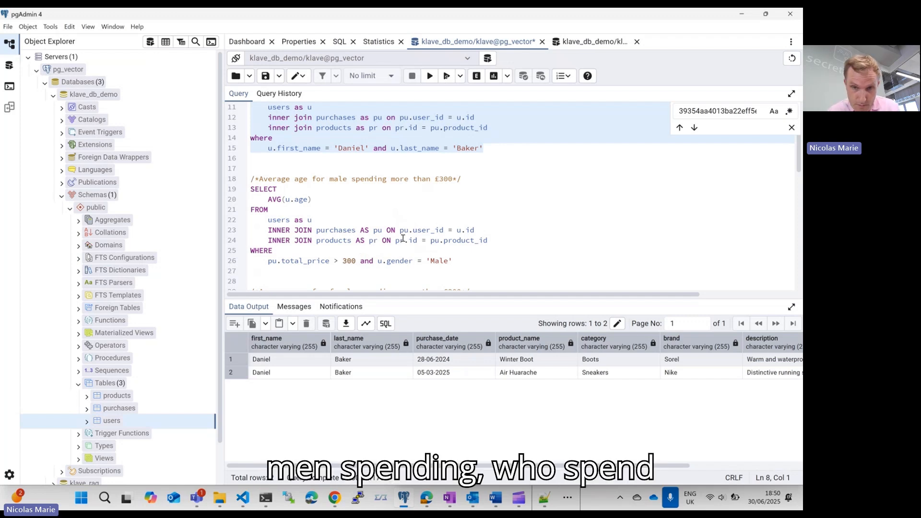
drag(464, 258, 243, 189)
click(430, 76)
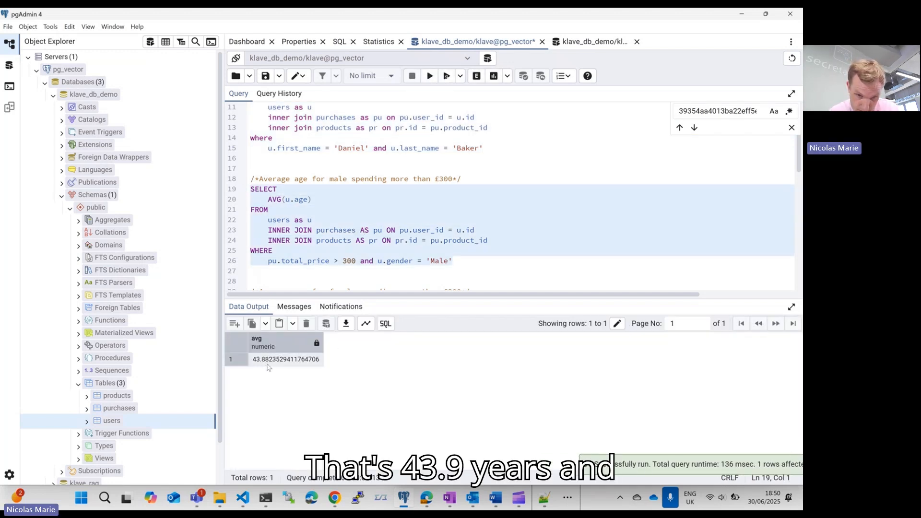
scroll(432, 216, down, 3)
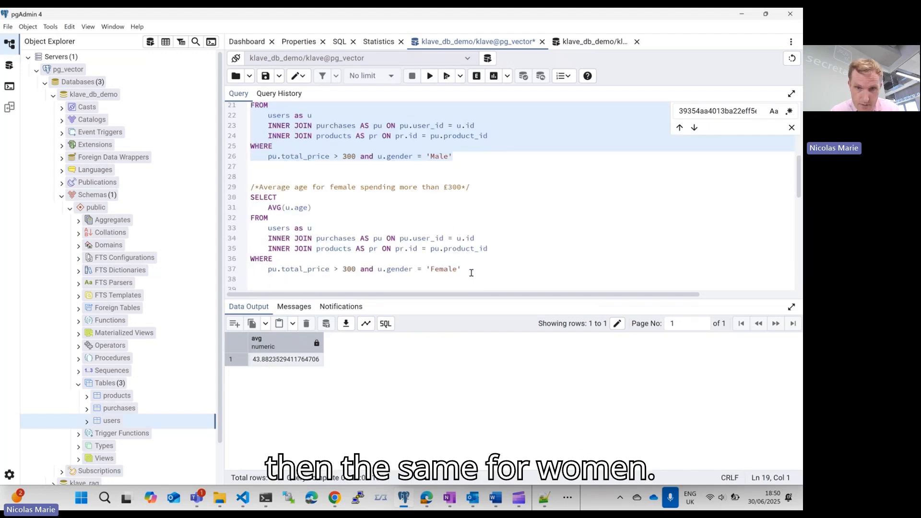
drag(471, 269, 248, 203)
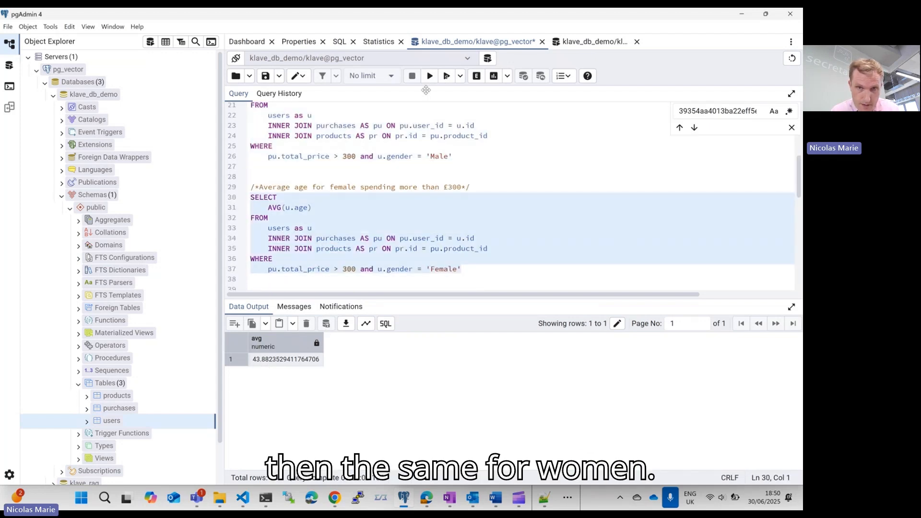
click(430, 76)
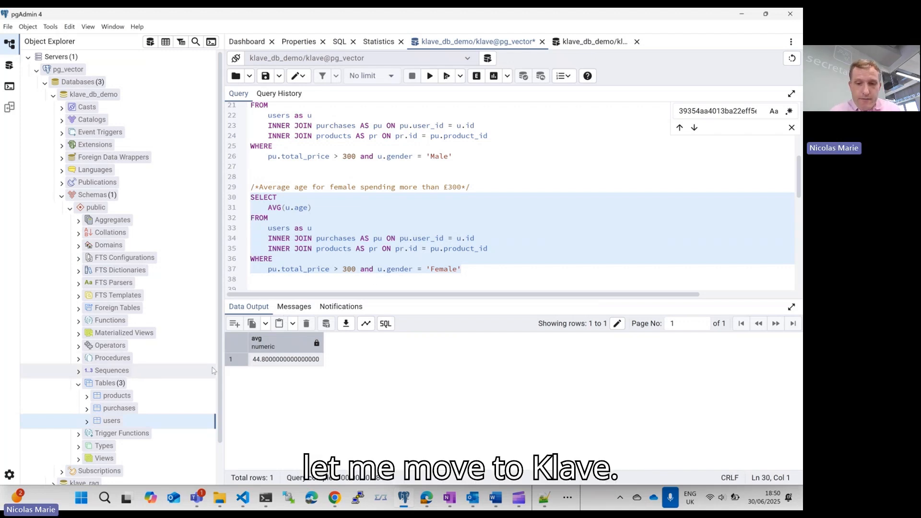
Step: Switch to the DBDemo browser window, review the exported functions in world.wit, and return to the Klave deployment page
click(435, 499)
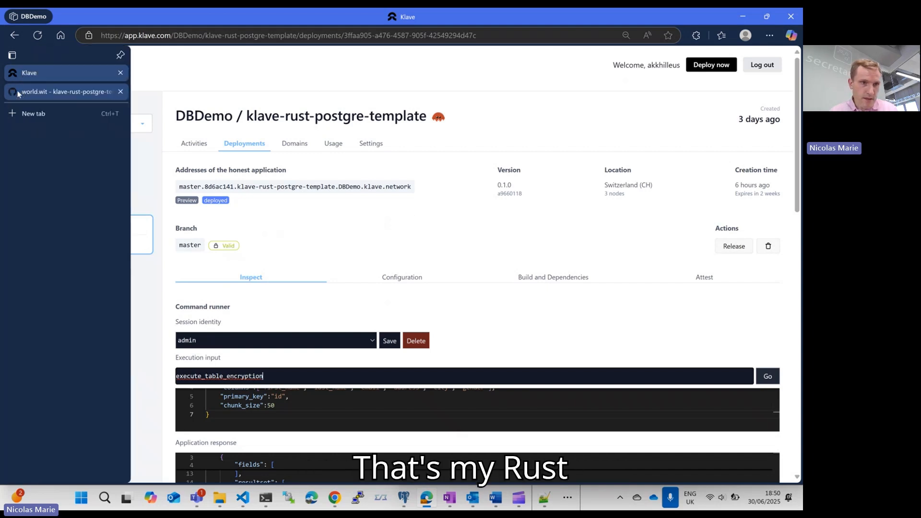
click(18, 94)
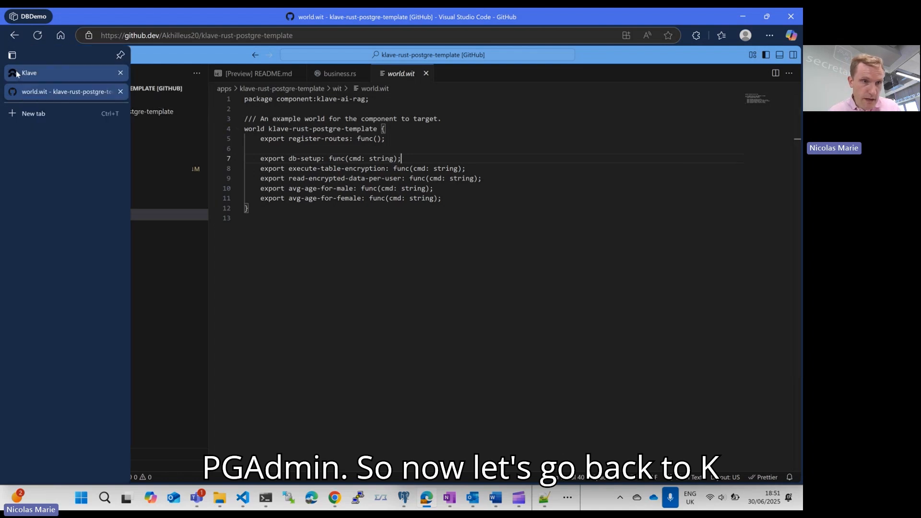
click(16, 71)
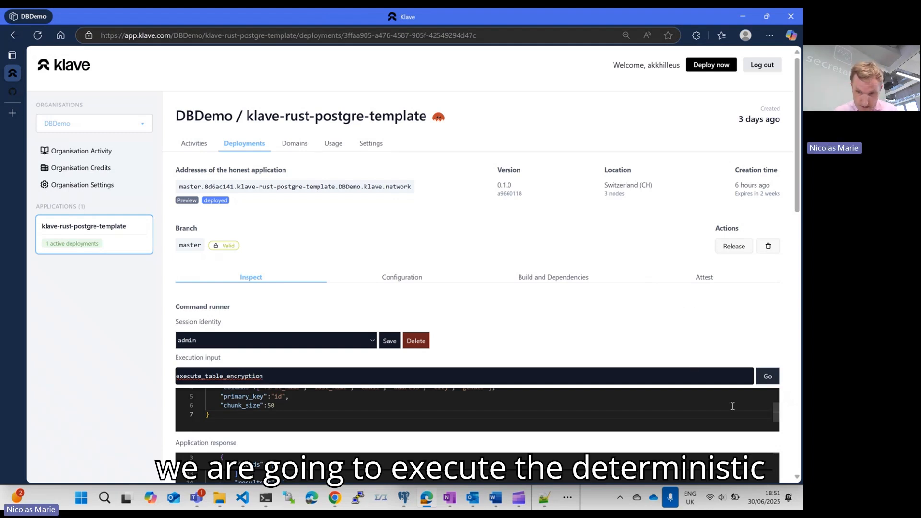
Step: Review the JSON arguments for the users table, run execute_table_encryption as admin, and check the application response
scroll(566, 368, down, 1)
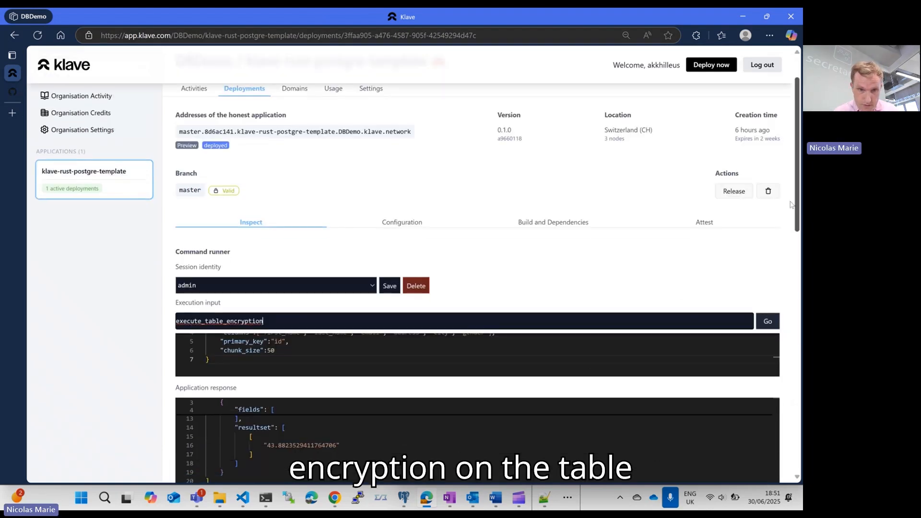
scroll(566, 368, up, 1)
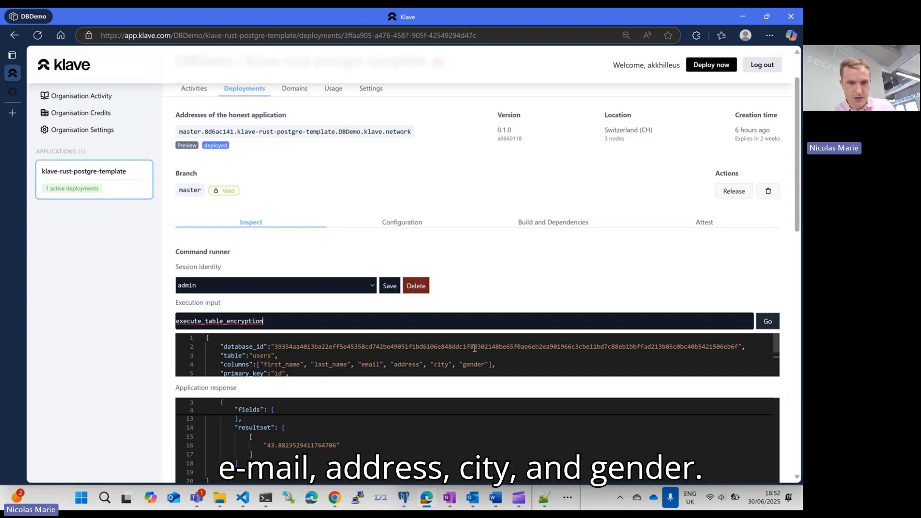
click(771, 322)
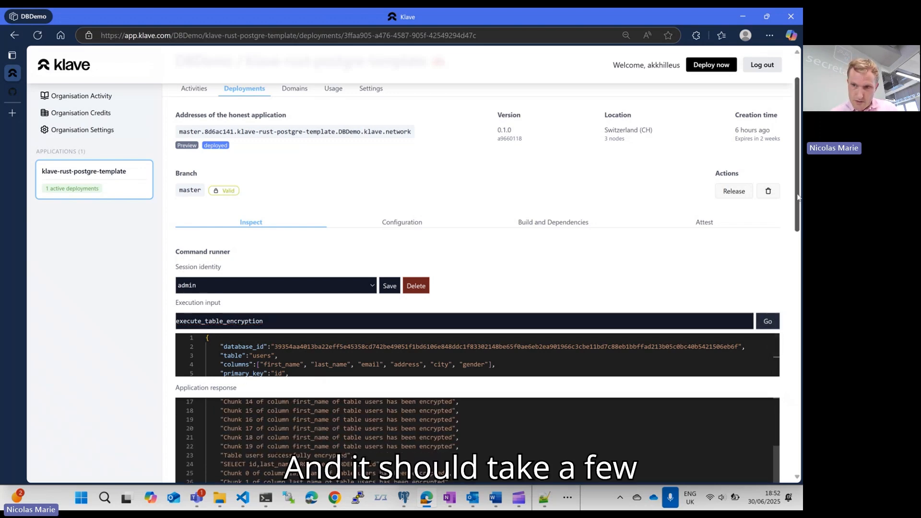
scroll(798, 197, down, 3)
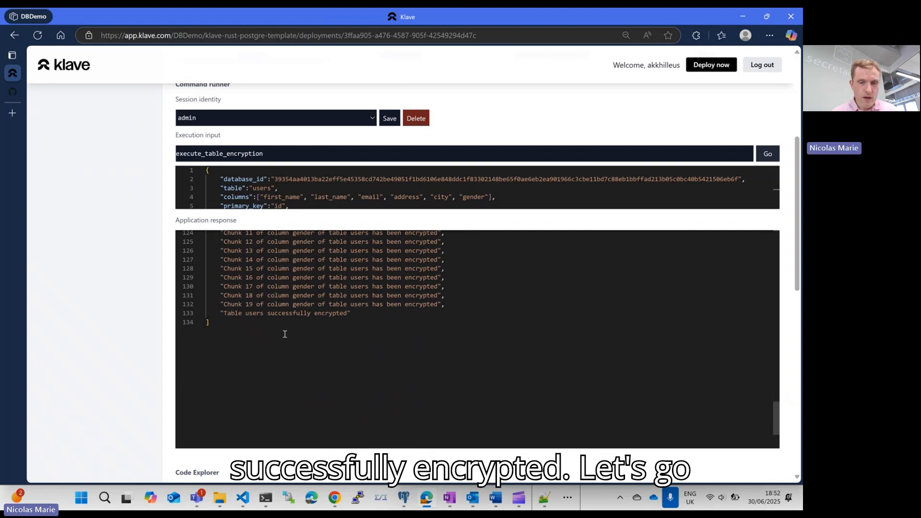
Step: Switch to pgAdmin and rerun the 10-row SELECT on the users table to inspect its personal-data columns
click(404, 499)
scroll(384, 192, up, 10)
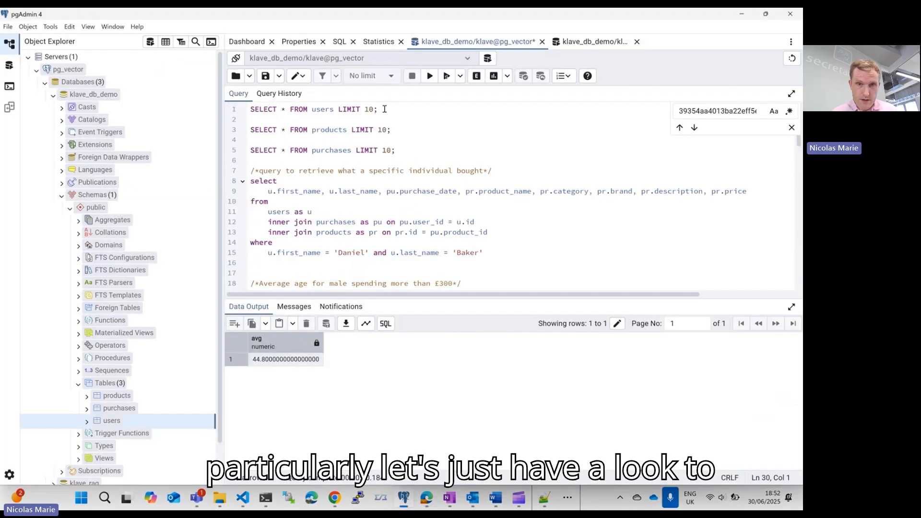
triple_click(396, 110)
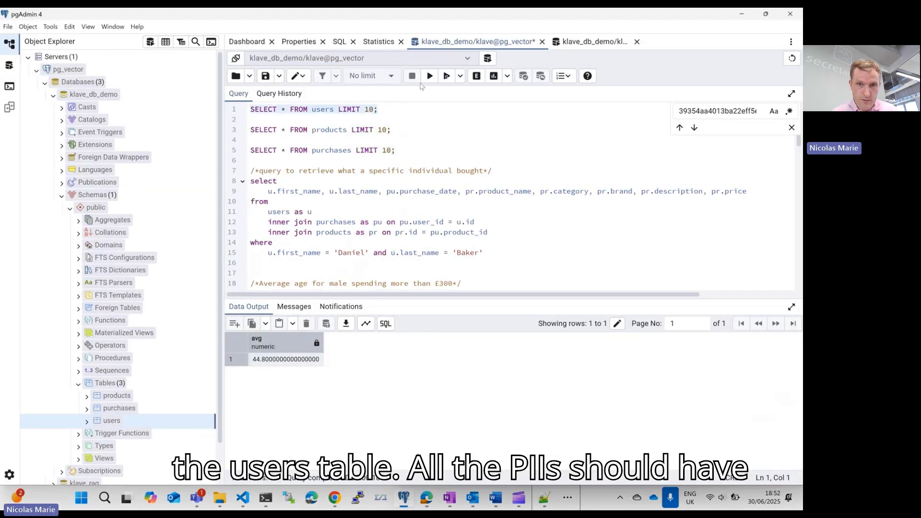
click(431, 77)
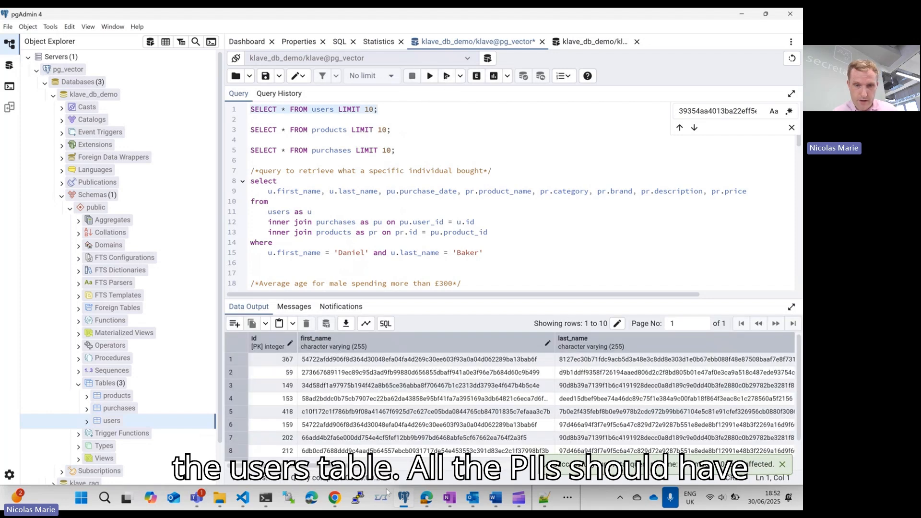
drag(317, 466, 360, 454)
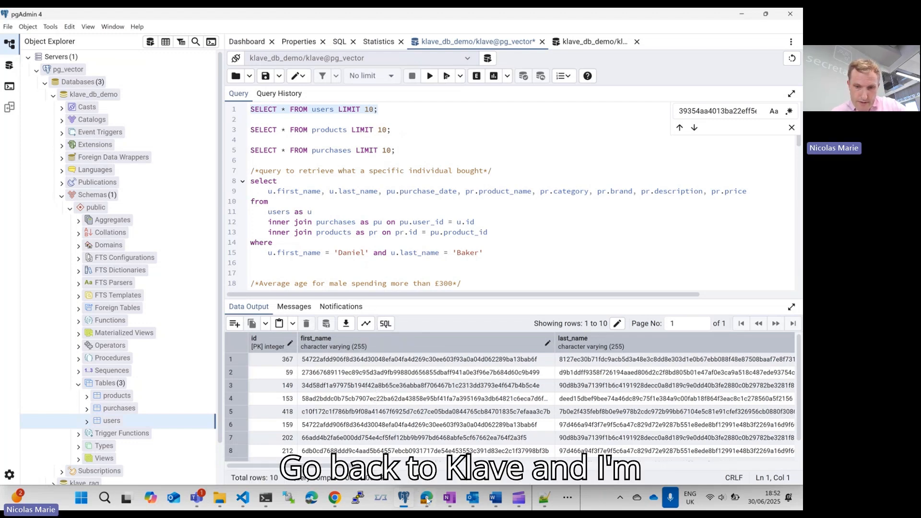
Step: Copy the read_encrypted_data_per_user JSON block from the pgAdmin script and replace the command arguments in Klave with it
click(427, 418)
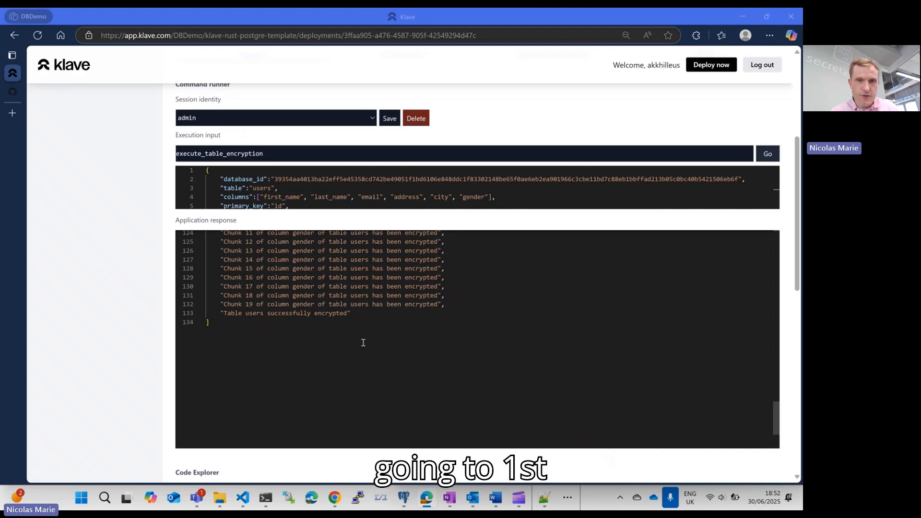
key(alt+Tab)
scroll(372, 225, down, 10)
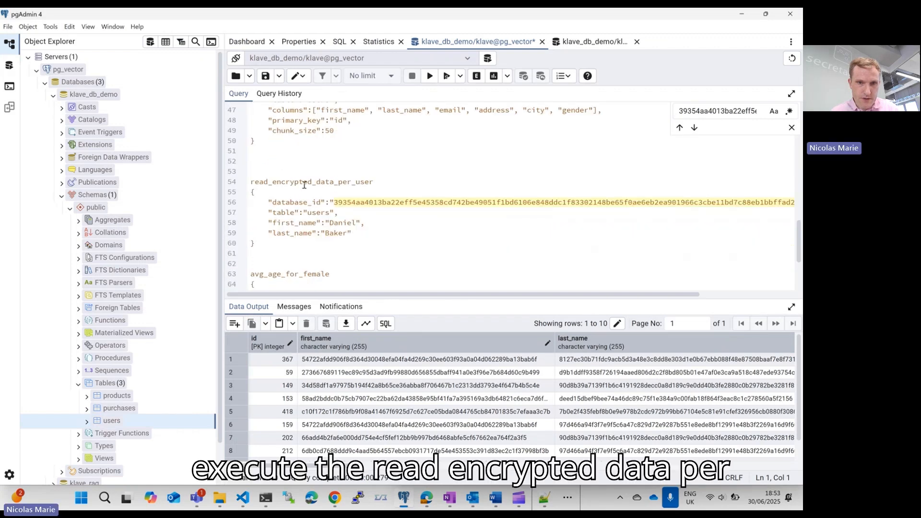
drag(250, 244, 251, 194)
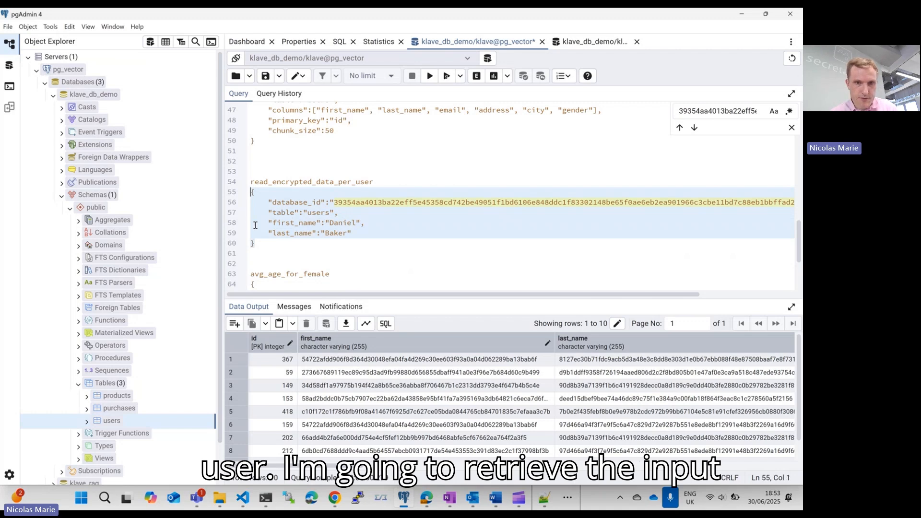
key(alt+Tab)
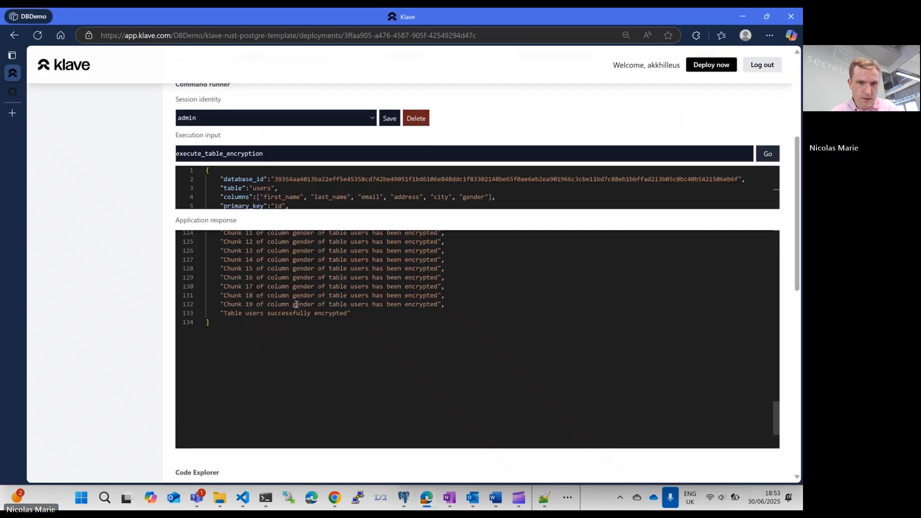
click(342, 197)
key(ctrl+a)
text("first_name":"Daniel", "last_name":"Baker" })
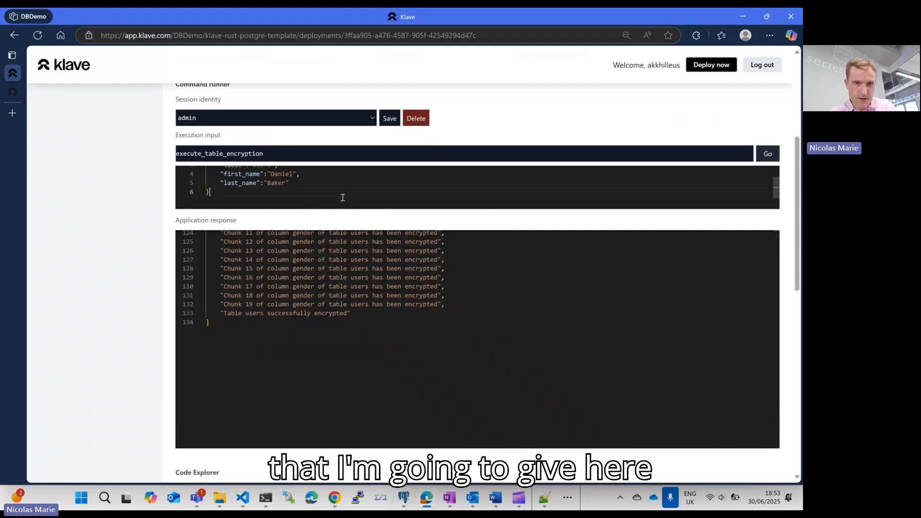
Step: Set the execution input to read_encrypted_data_per_user, run it, and review the result set in the application response
drag(309, 158, 115, 165)
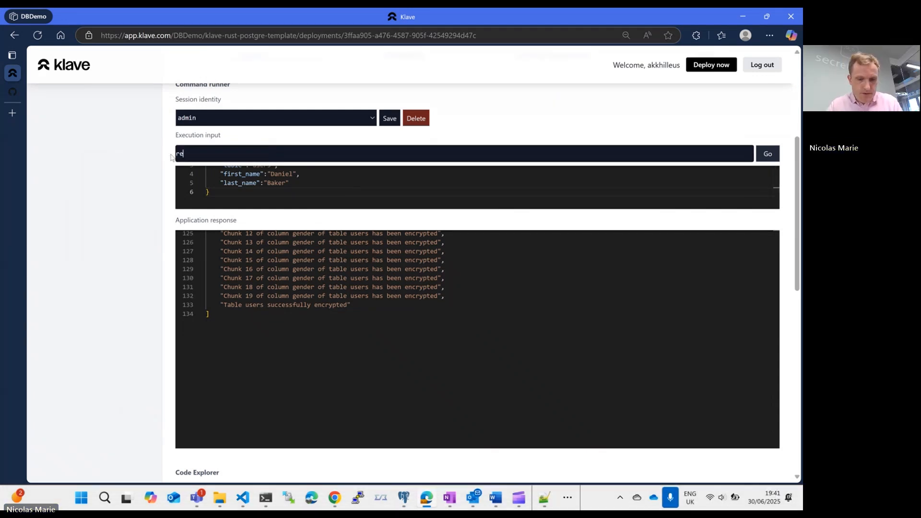
text(ad_encrypte)
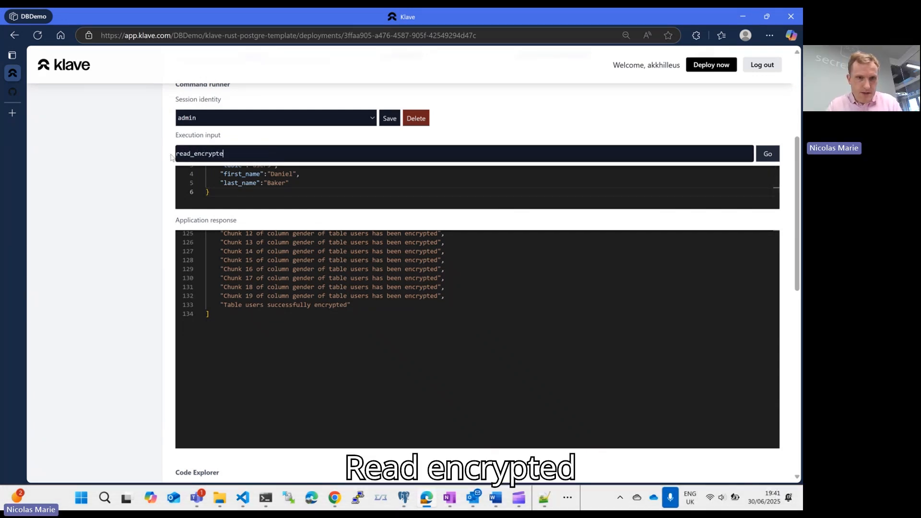
text(d_data_)
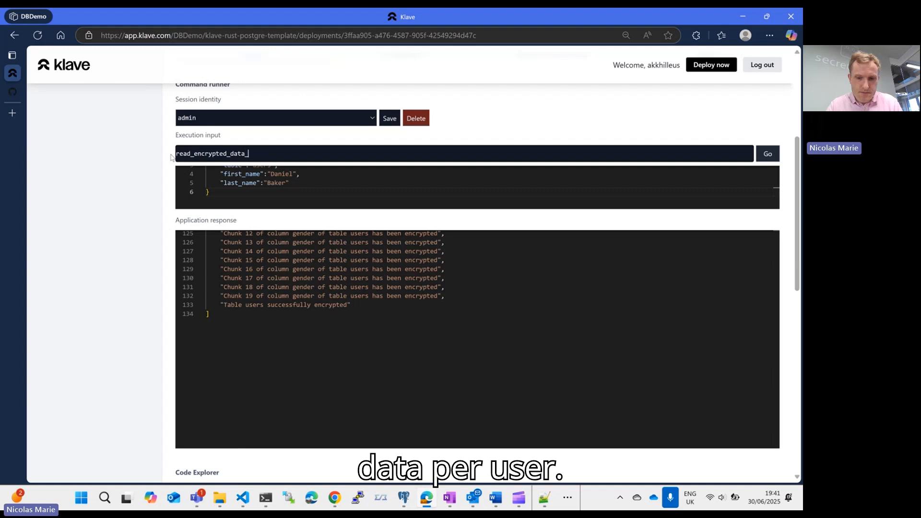
text(per_user)
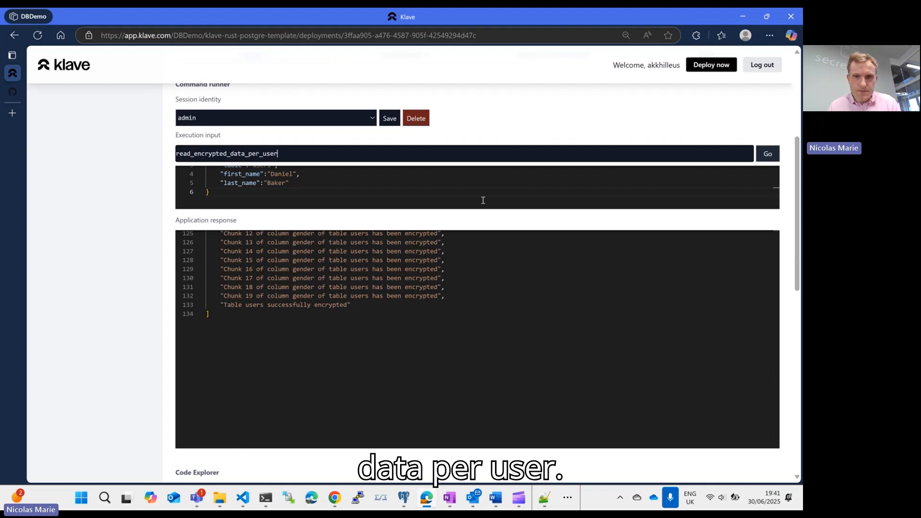
click(767, 154)
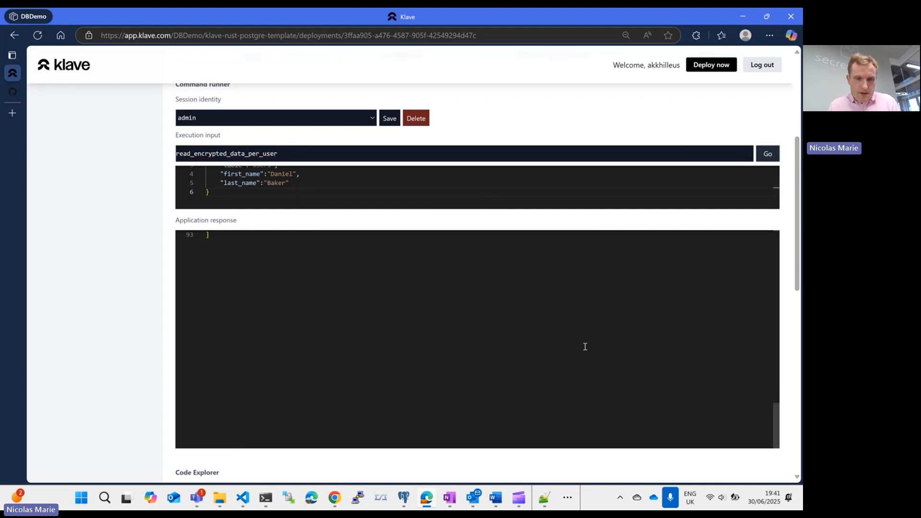
scroll(566, 355, up, 3)
scroll(566, 366, up, 2)
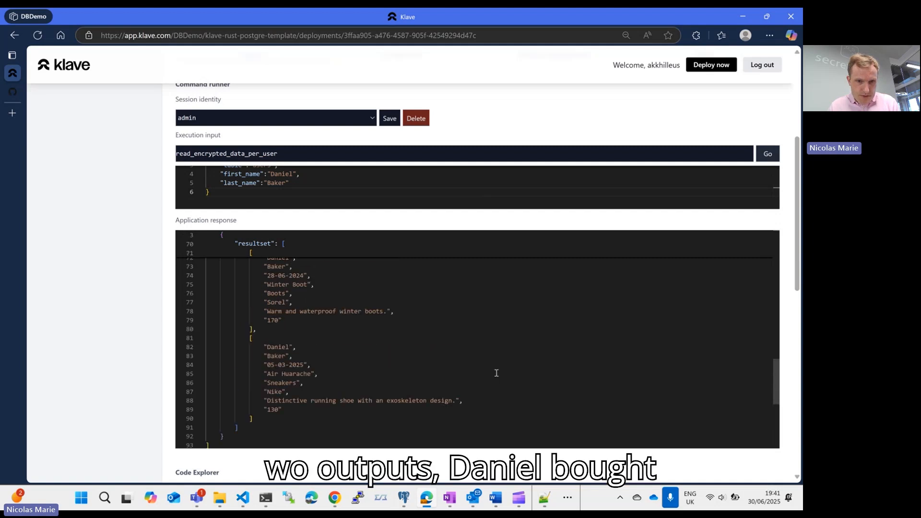
scroll(389, 339, up, 1)
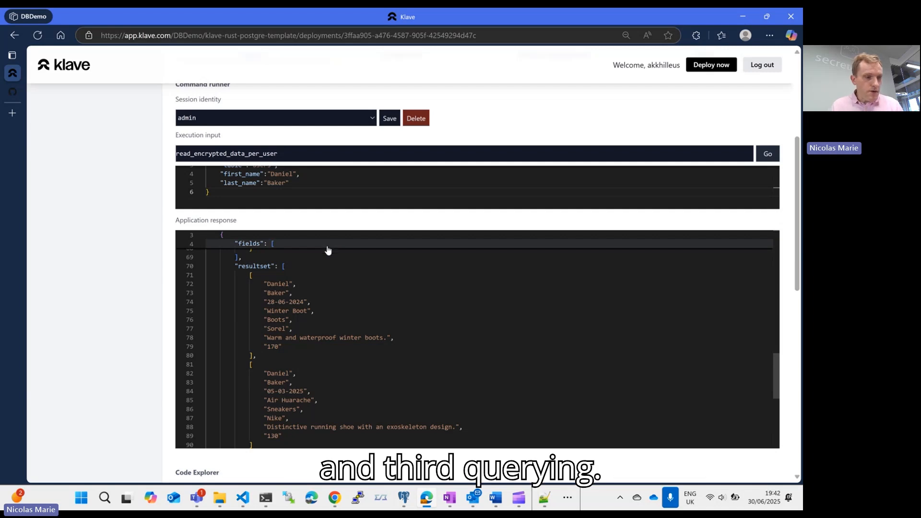
Step: Copy the avg_age_for_female function name from the pgAdmin script and replace the execution input in Klave with it
key(alt+Tab)
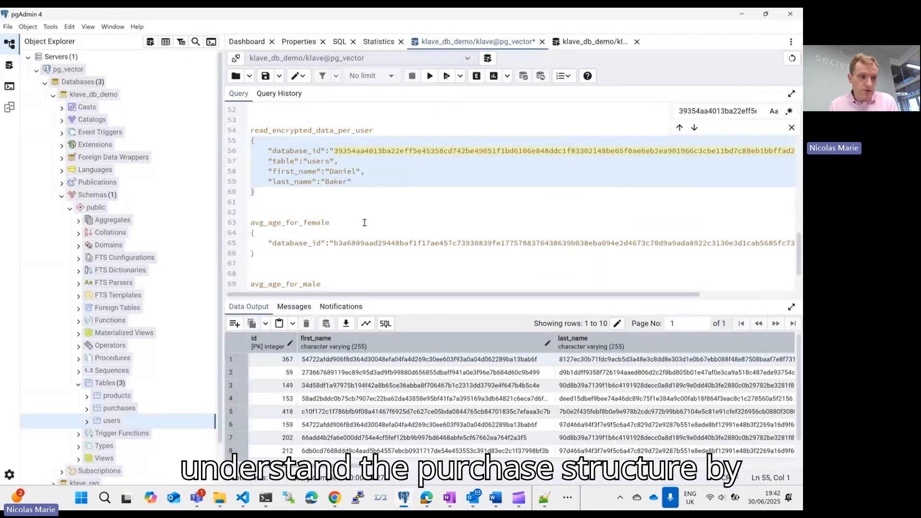
click(318, 250)
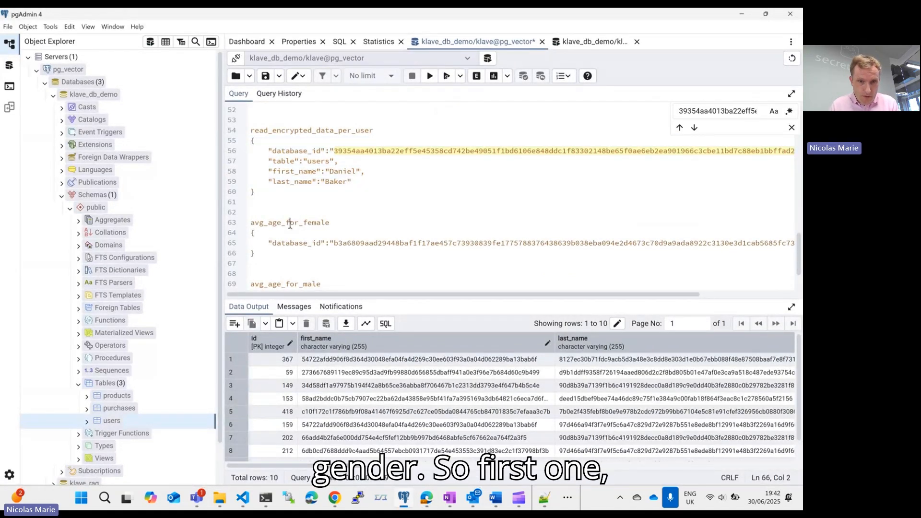
double_click(289, 224)
key(ctrl+c)
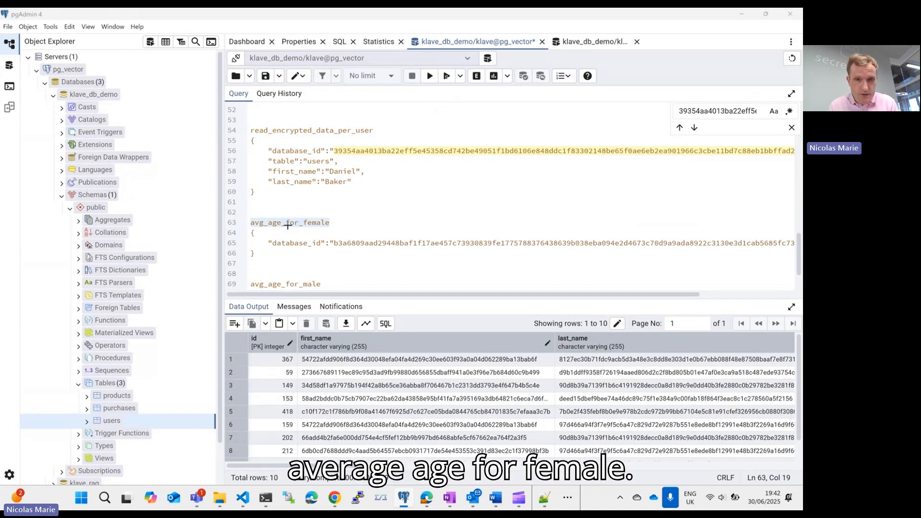
key(alt+Tab)
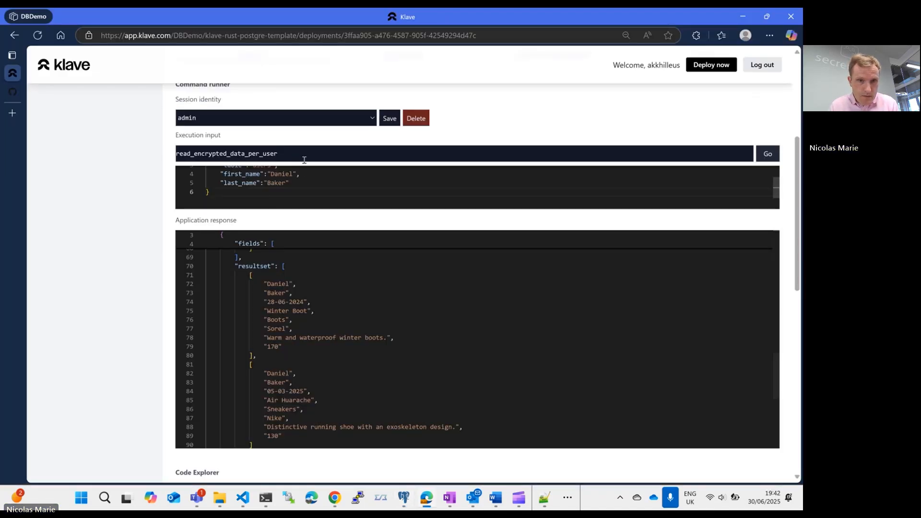
drag(304, 156, 157, 157)
key(ctrl+v)
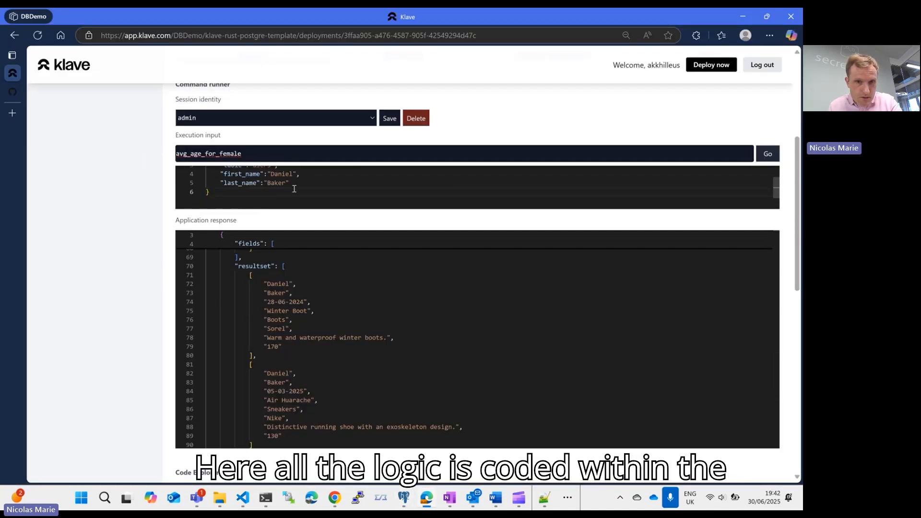
Step: Remove the table, first_name and last_name entries from the JSON arguments, keeping only database_id, and run avg_age_for_female
scroll(295, 190, up, 2)
drag(309, 209, 207, 188)
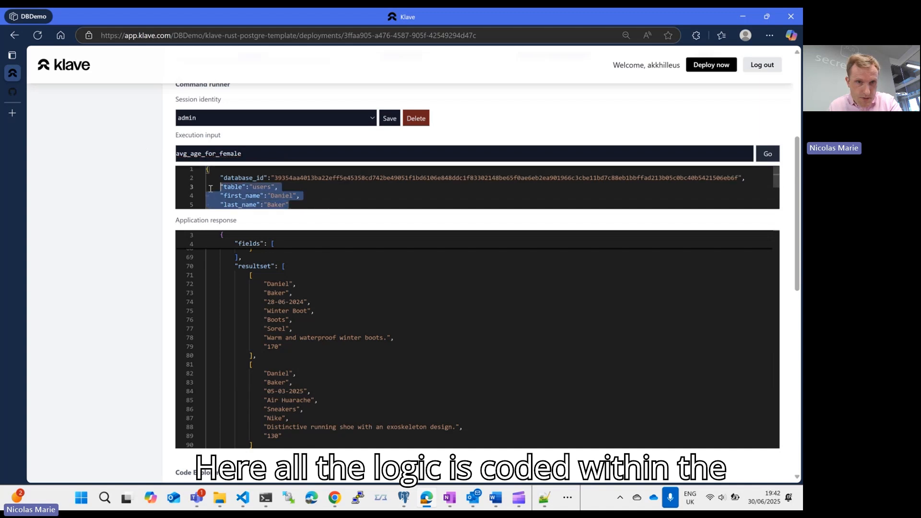
key(BackSpace)
key(BackSpace)
key(BackSpace)
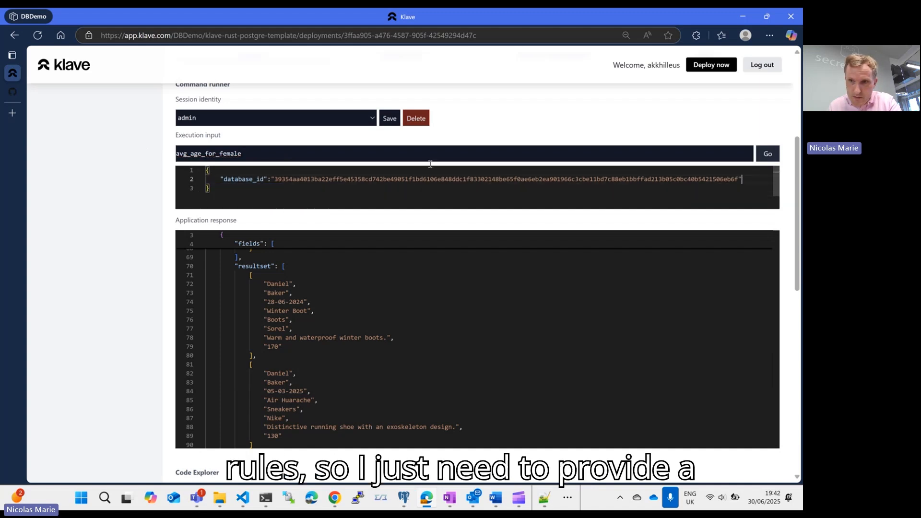
click(763, 157)
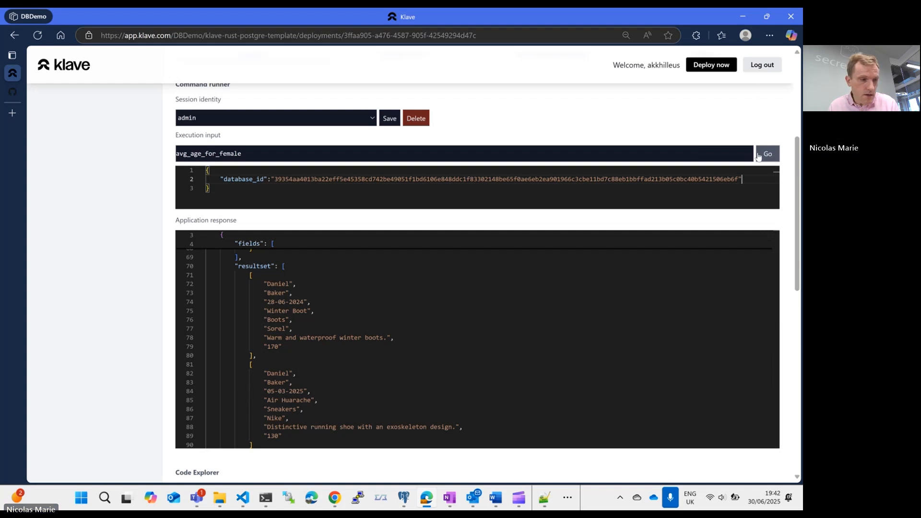
scroll(313, 288, up, 6)
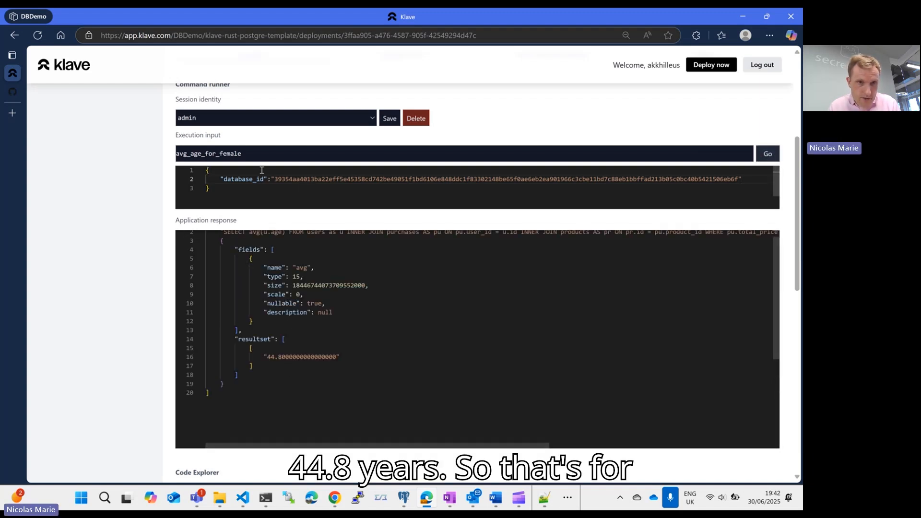
Step: Change the execution input to avg_age_for_male and run it with the same database_id argument
click(276, 153)
key(BackSpace)
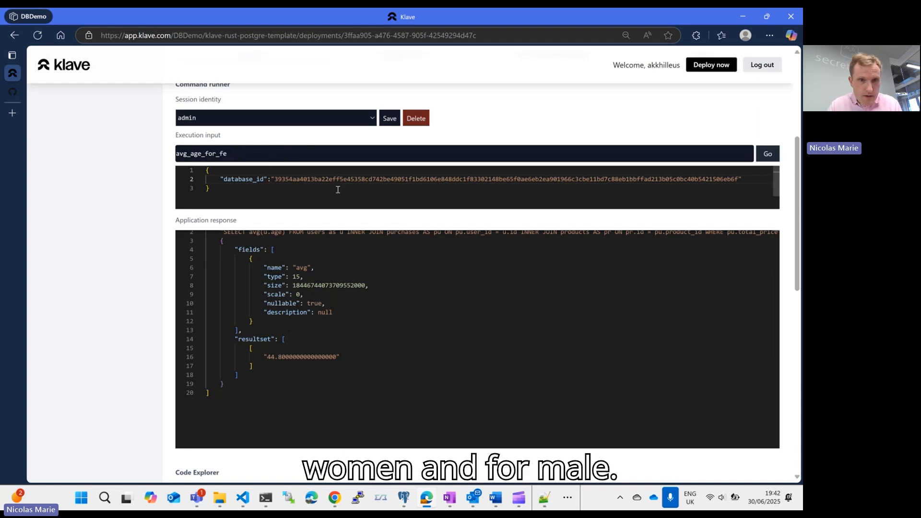
text(male)
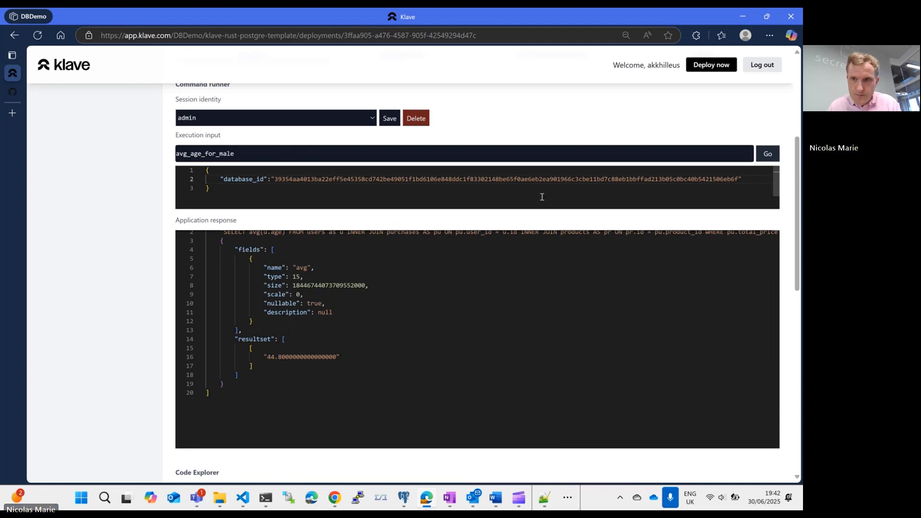
click(767, 158)
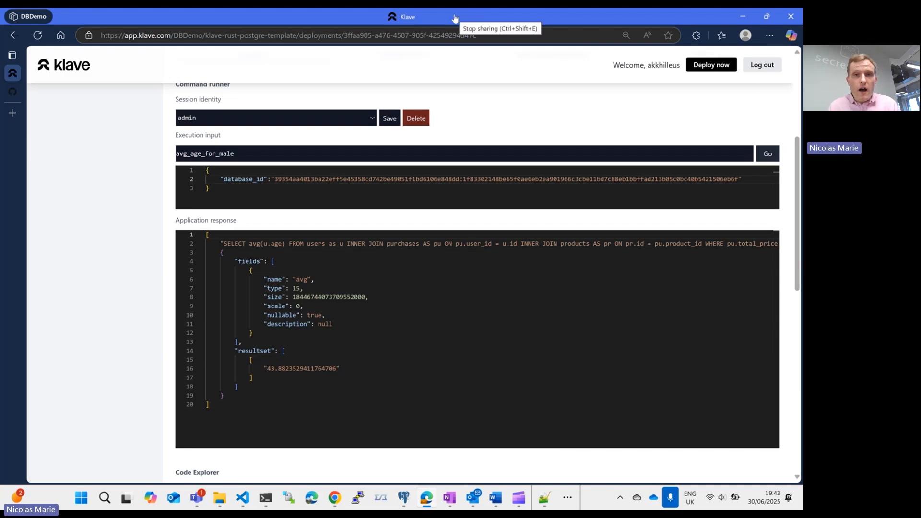
click(455, 20)
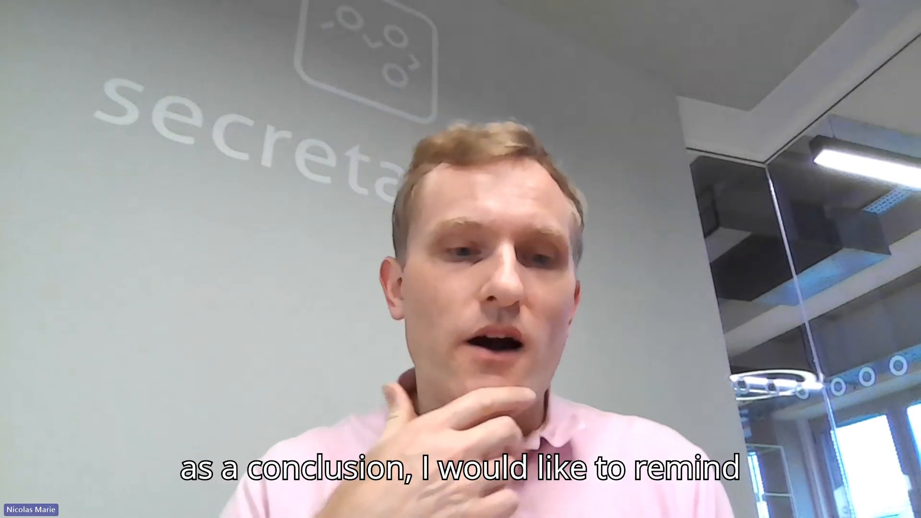